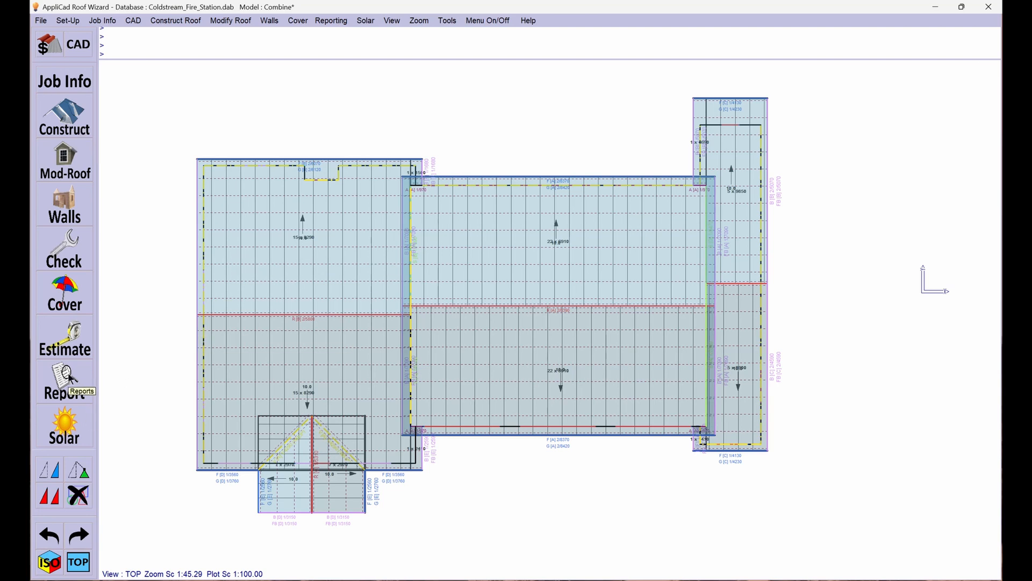
Generate a supply-and-install costing report for the roof without including any of the optional items
left_click(66, 383)
left_click(63, 269)
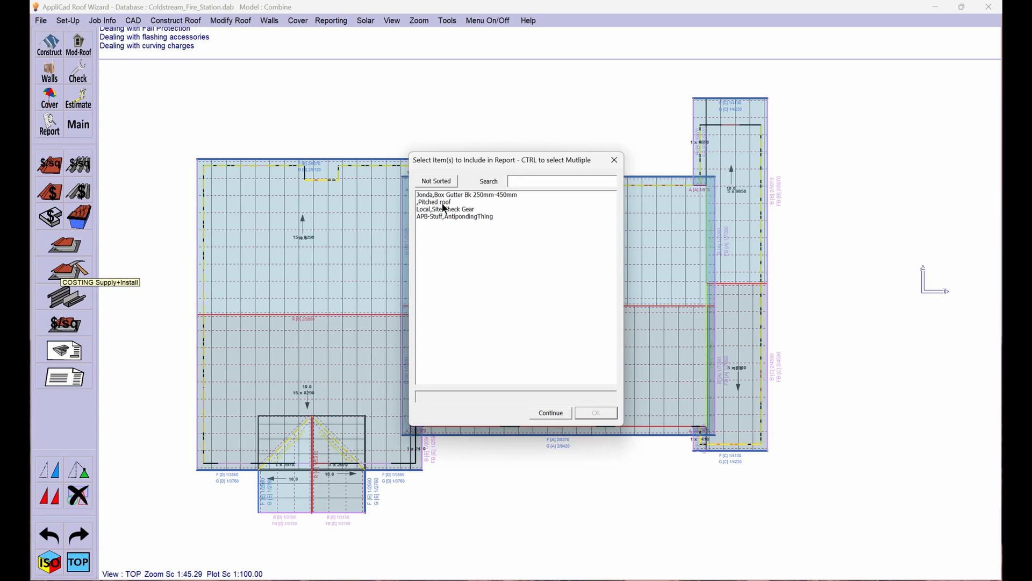
left_click(551, 411)
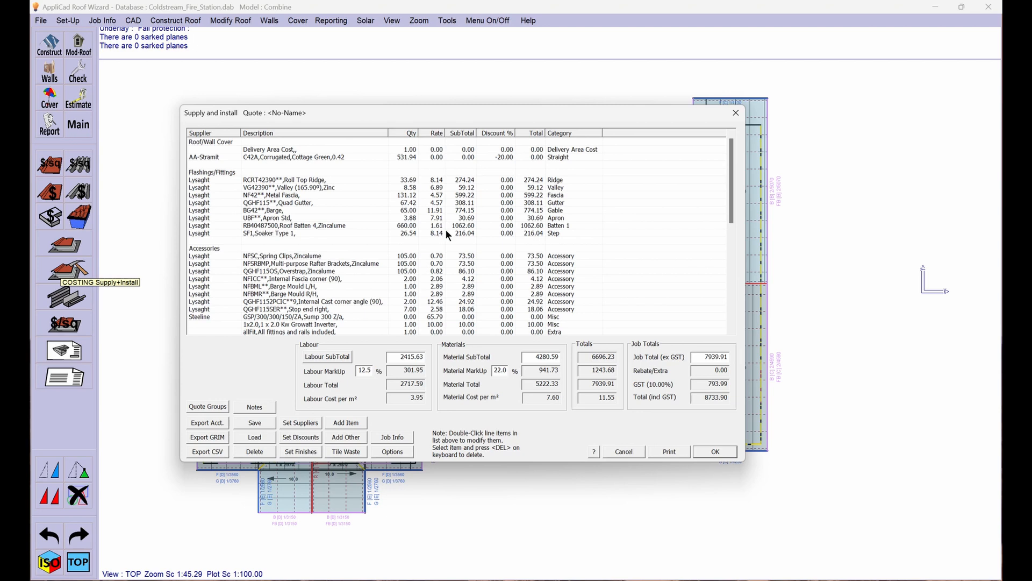
Set the rate of the AA-Stramit corrugated Cottage Green roof cover to 15.20
double_click(435, 157)
type("15.20")
key("Return")
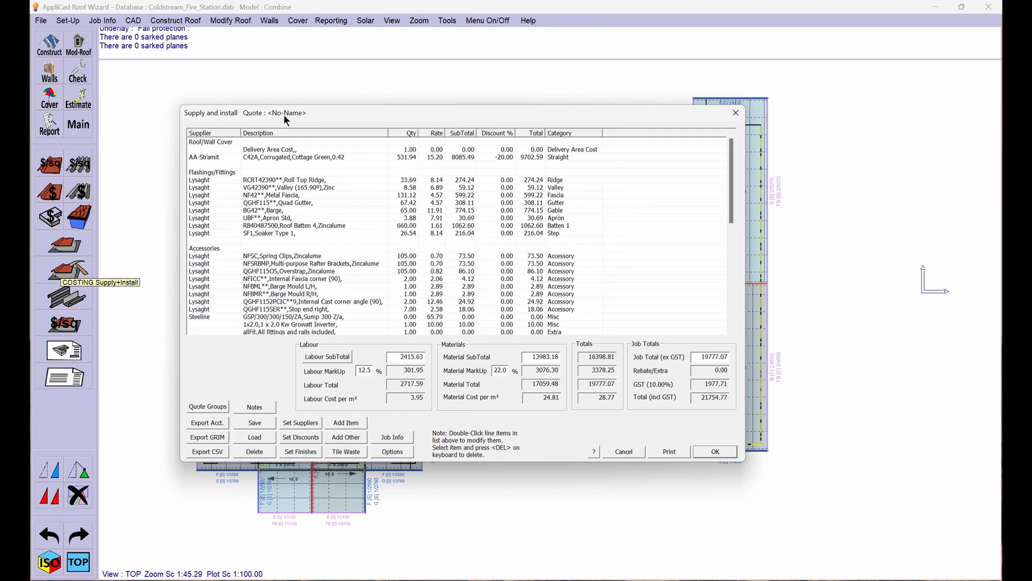
Save the quote under the name Q1-TodaysDate-Corrugated
left_click(255, 422)
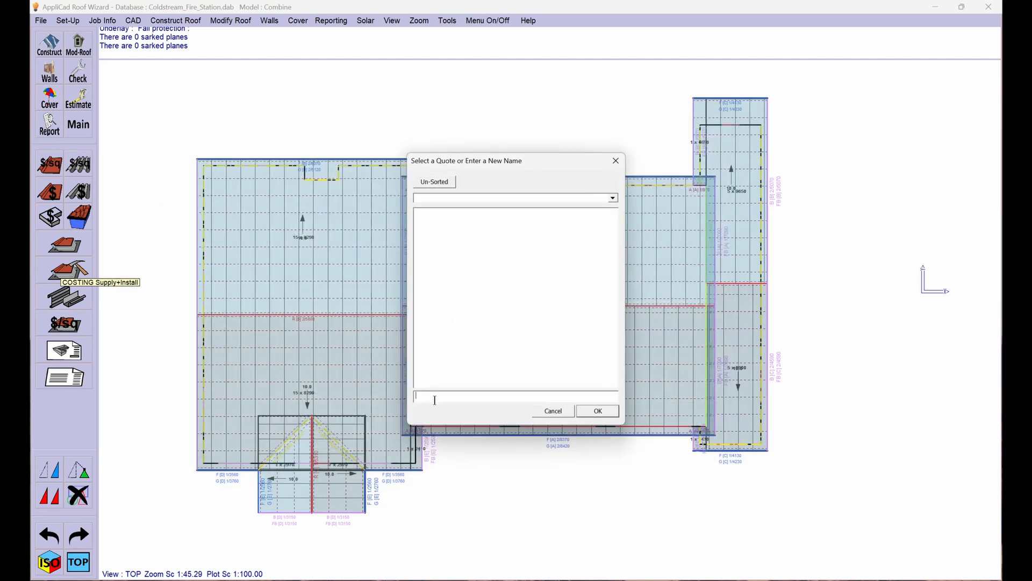
type("Q1-TodaysDate-Corrugated")
left_click(586, 411)
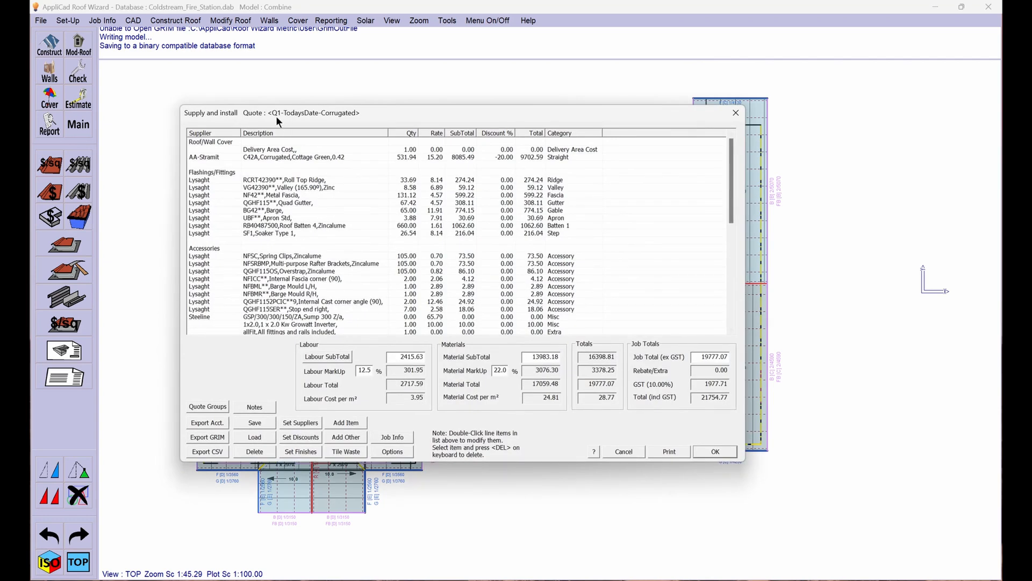
Set the discount of the AA-Stramit corrugated roof cover to 0 percent
double_click(506, 157)
type("0")
left_click(244, 421)
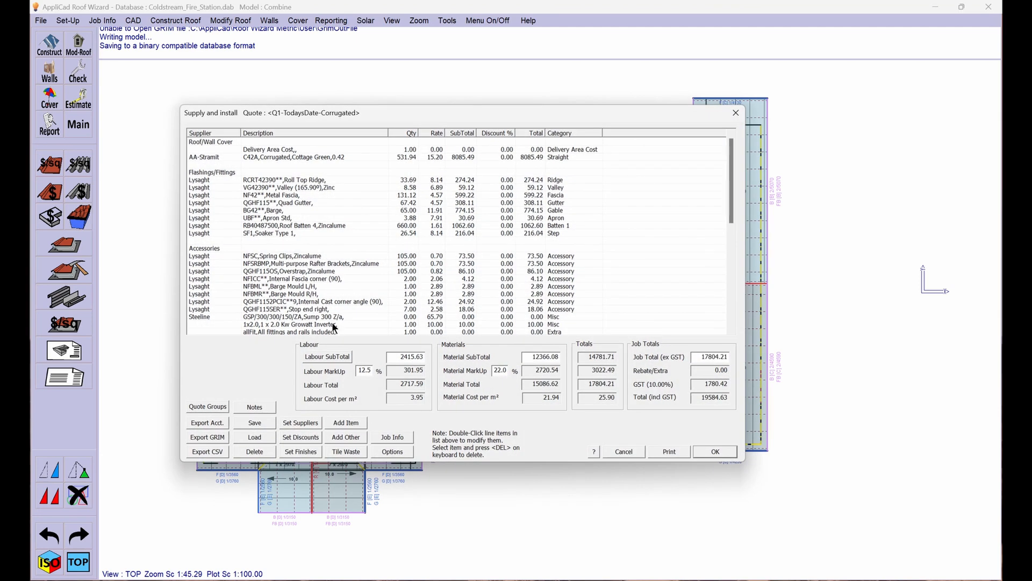
Save the undiscounted version as a new quote named Q2-TodaysDate-Corrugated-NoDisc and close the costing
left_click(256, 423)
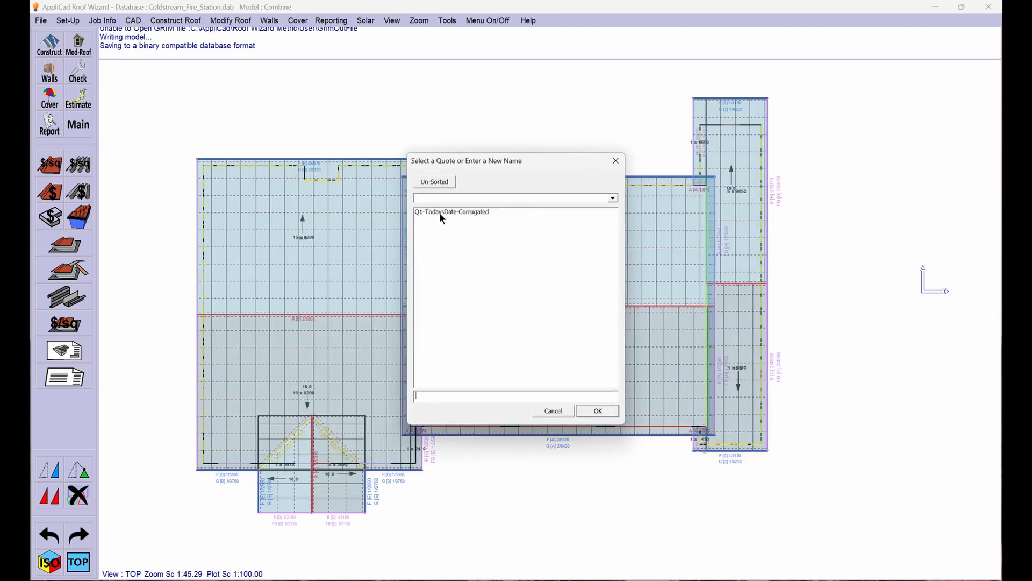
left_click(440, 211)
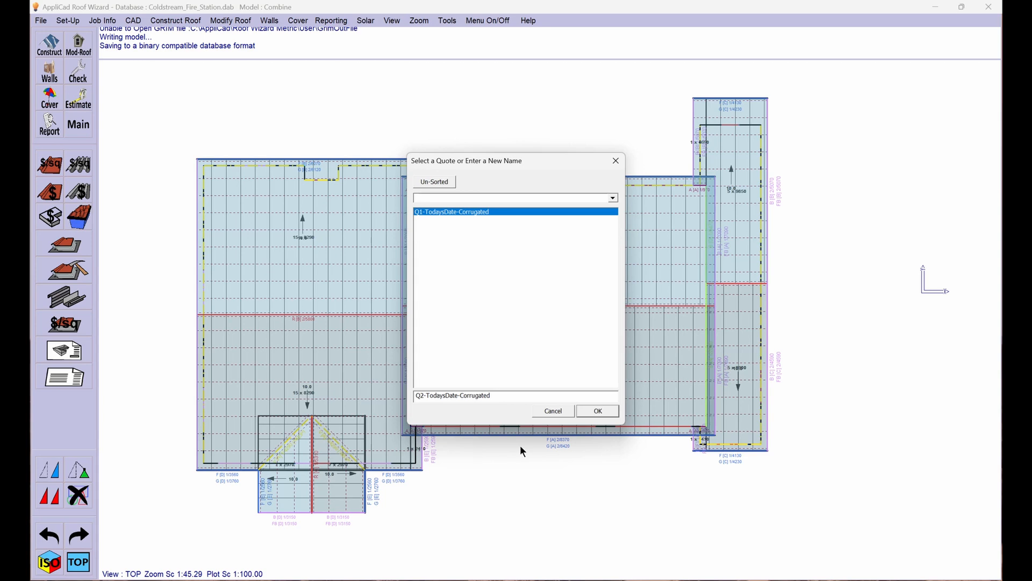
type("-NoDisc")
left_click(599, 410)
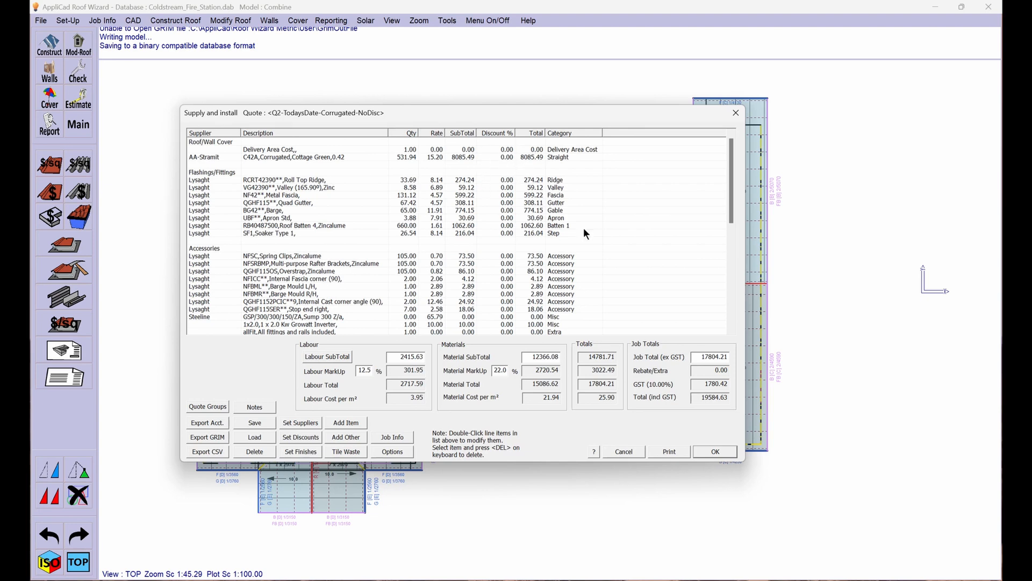
left_click_drag(730, 180, 727, 204)
left_click(713, 451)
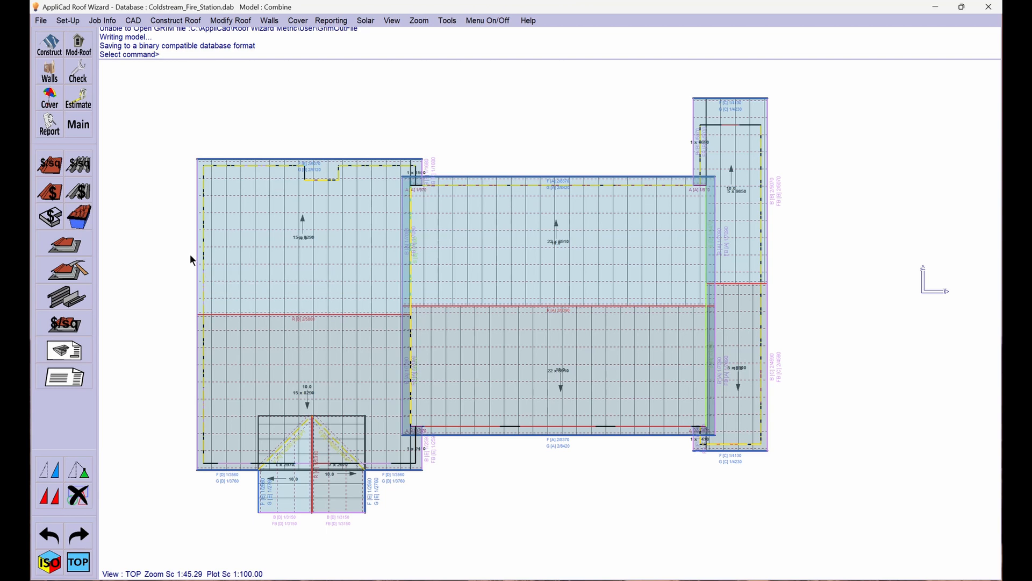
Reopen the saved quote Q1-TodaysDate-Corrugated from the supply-and-install costing, review its figures and close it
left_click(72, 275)
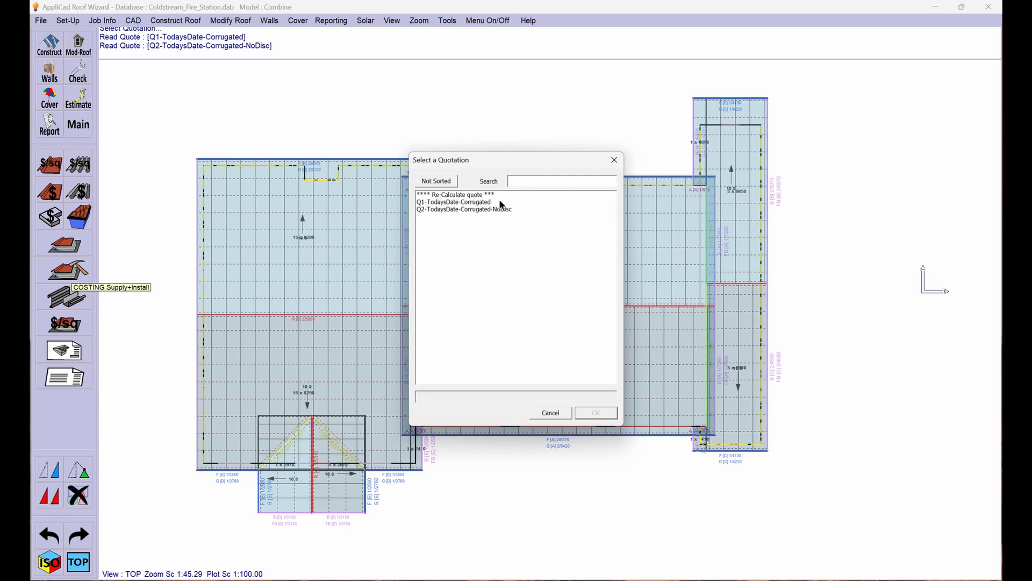
left_click(450, 204)
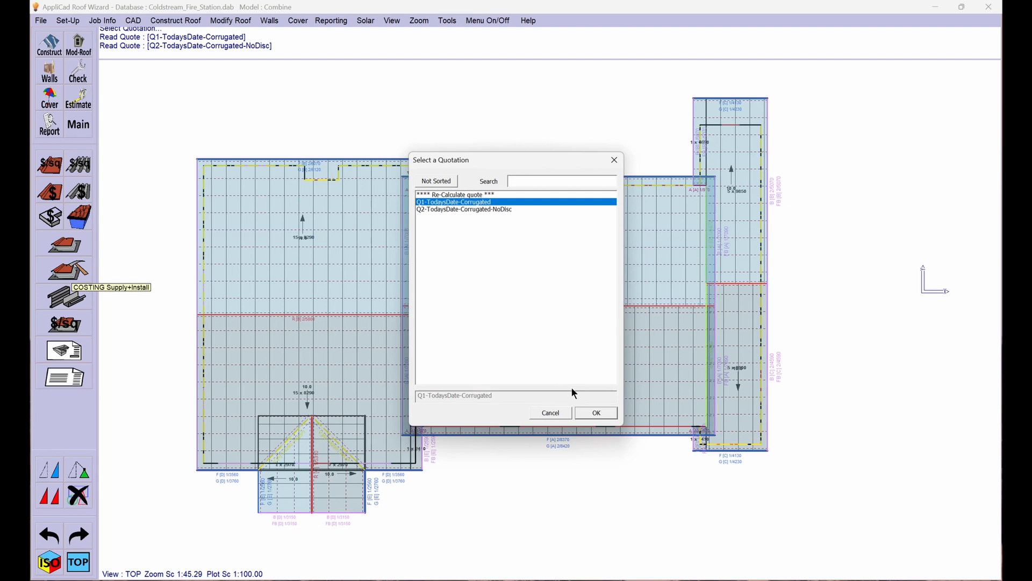
left_click(594, 413)
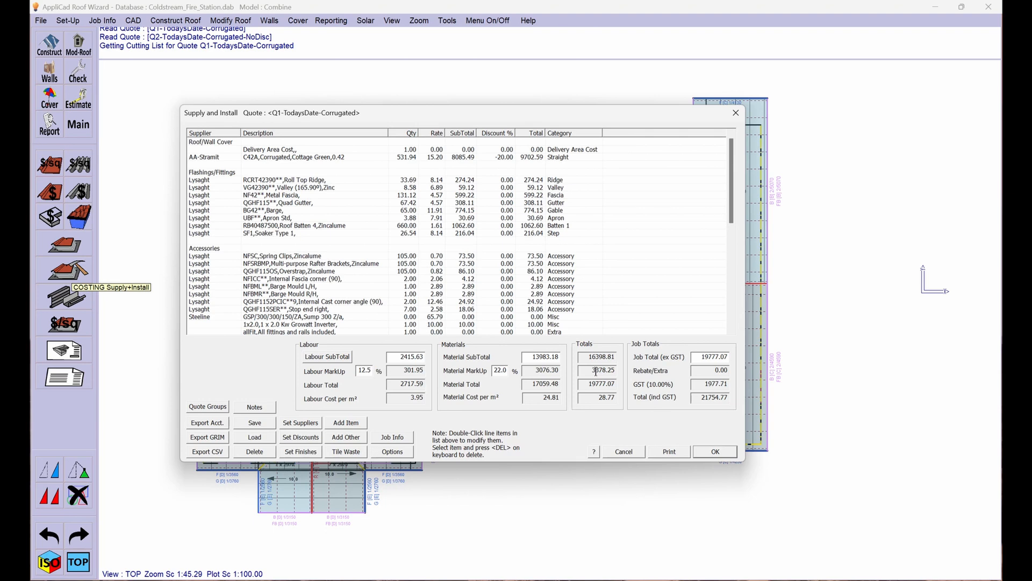
left_click(720, 452)
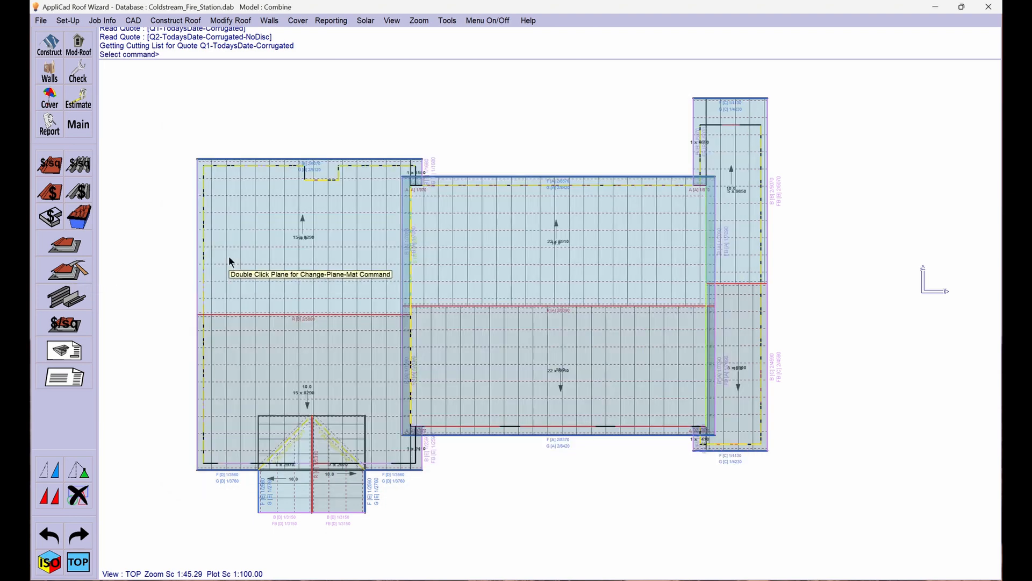
left_click(189, 201)
left_click(188, 200)
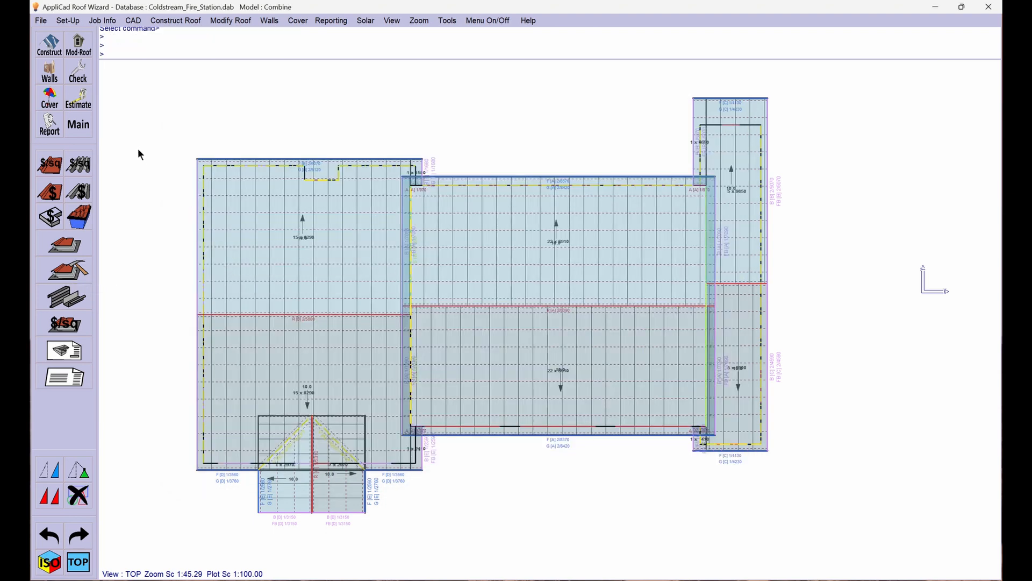
Change the roof metal to AA-Stramit Standing Seam, 450 mm coverage, 0.42 gauge, in Colour TBA
left_click(49, 98)
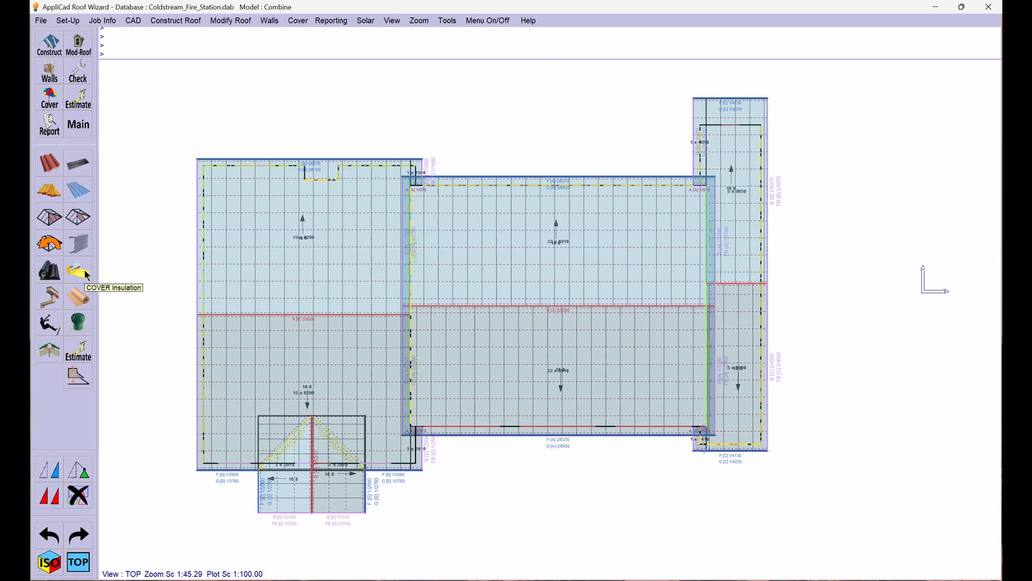
left_click(78, 99)
left_click(81, 249)
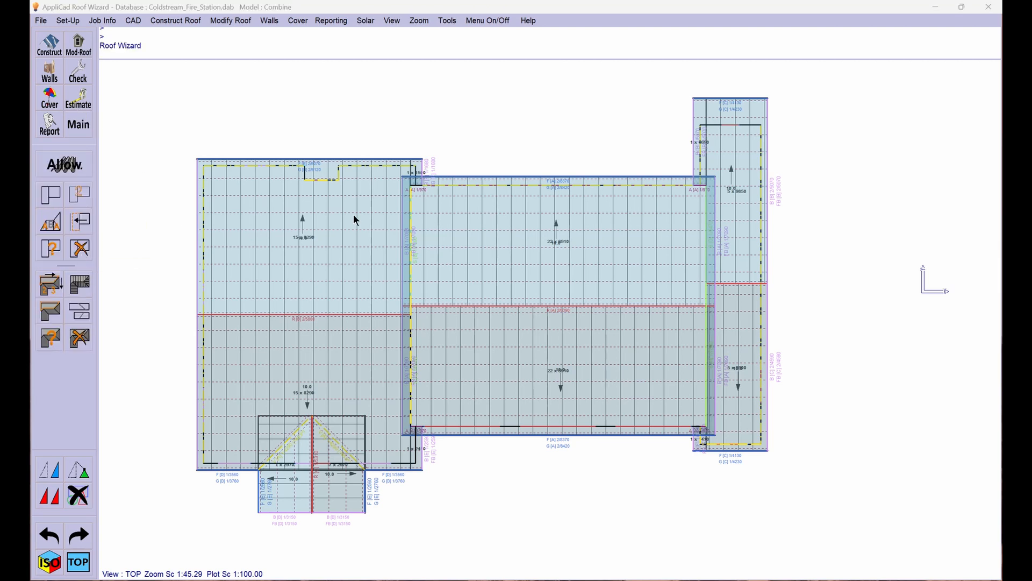
left_click(61, 130)
left_click(81, 196)
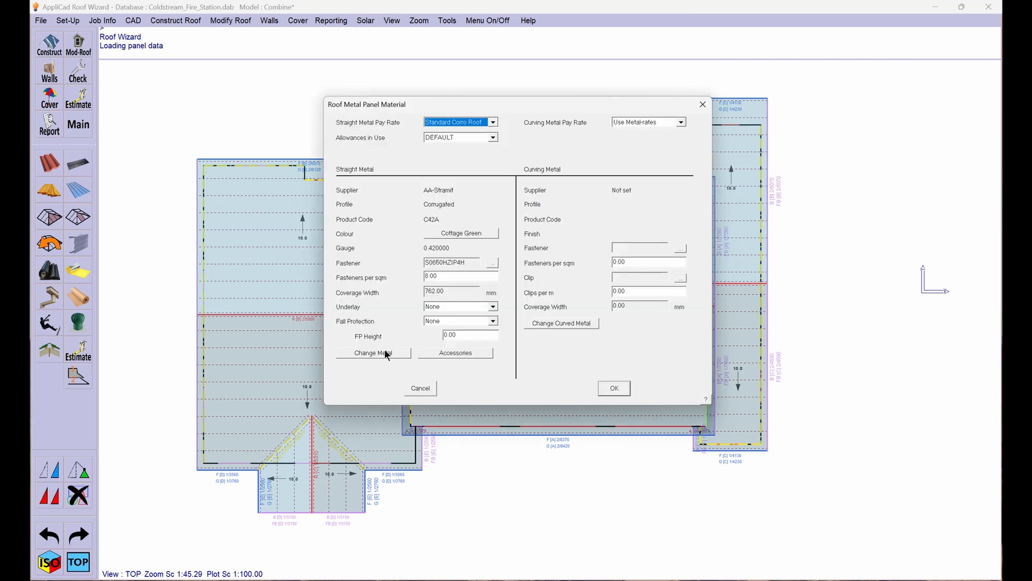
left_click(385, 353)
left_click(452, 224)
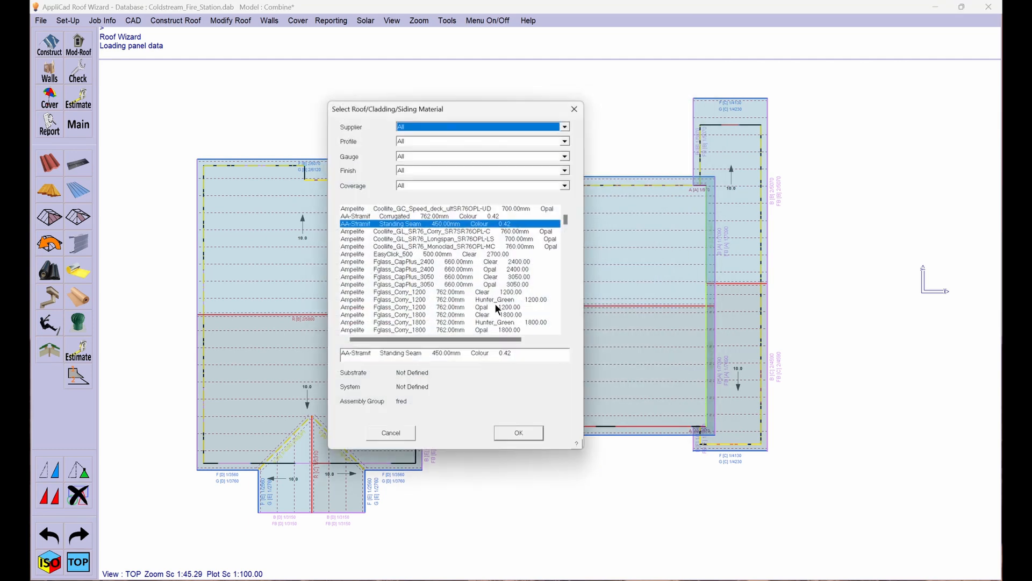
left_click(516, 433)
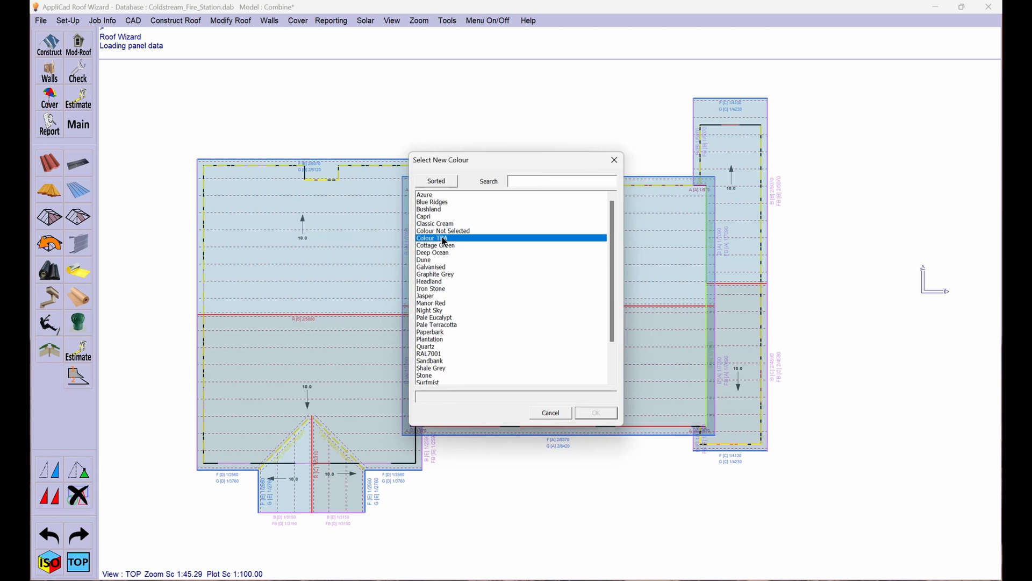
left_click(597, 413)
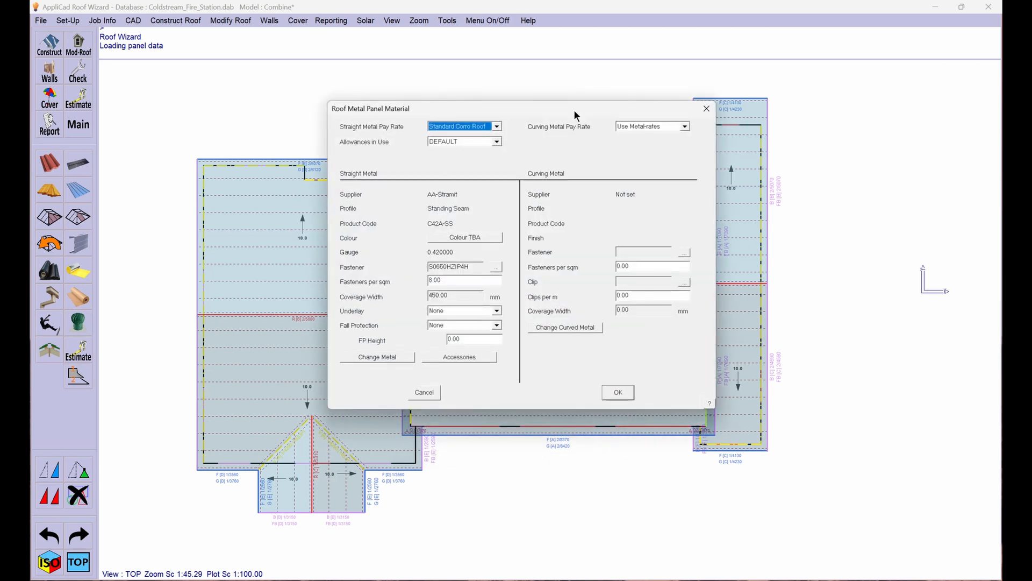
left_click(621, 392)
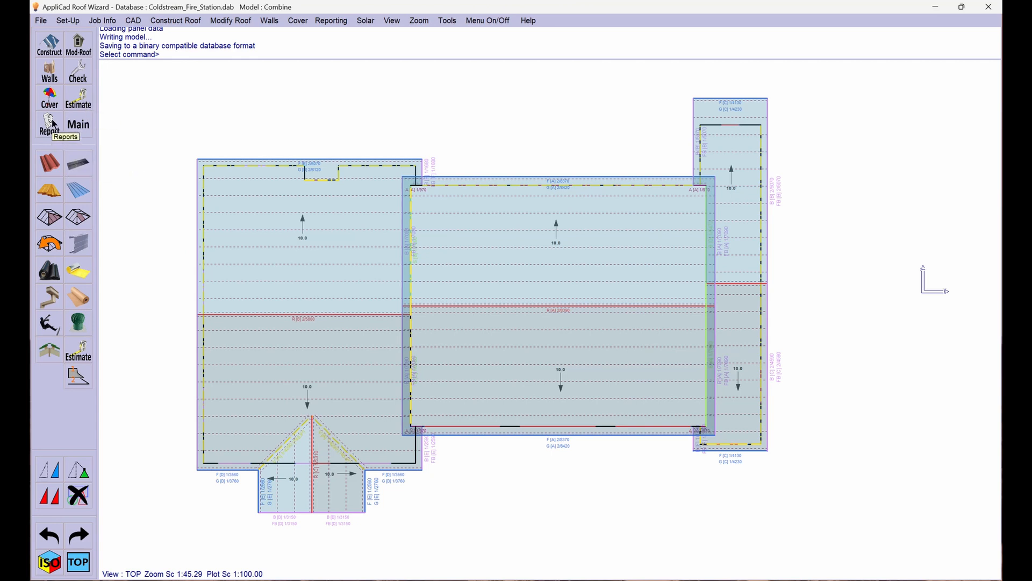
Estimate the standing seam panels for the whole roof and close the cutting list summary
left_click(80, 97)
left_click(51, 196)
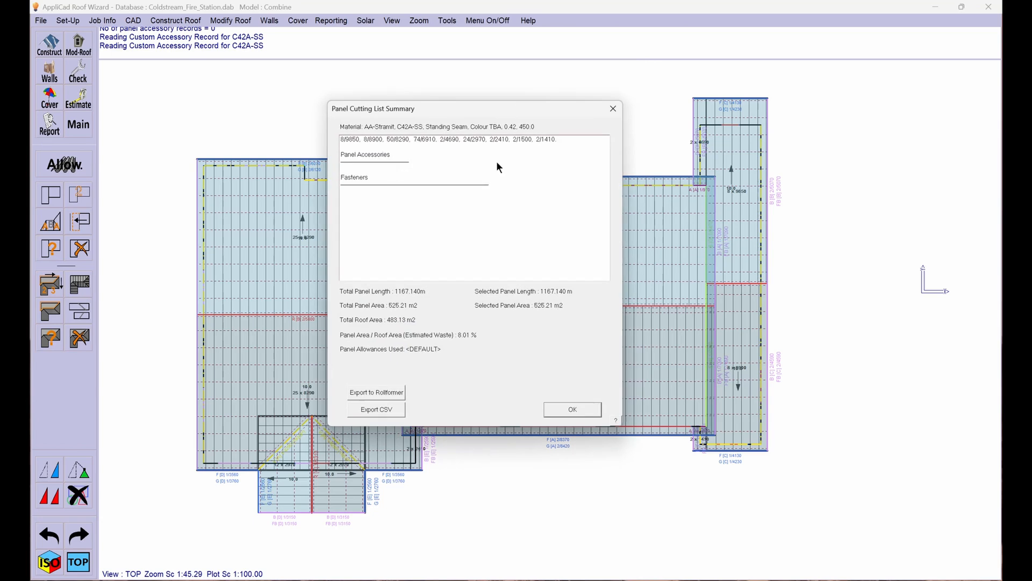
left_click(572, 408)
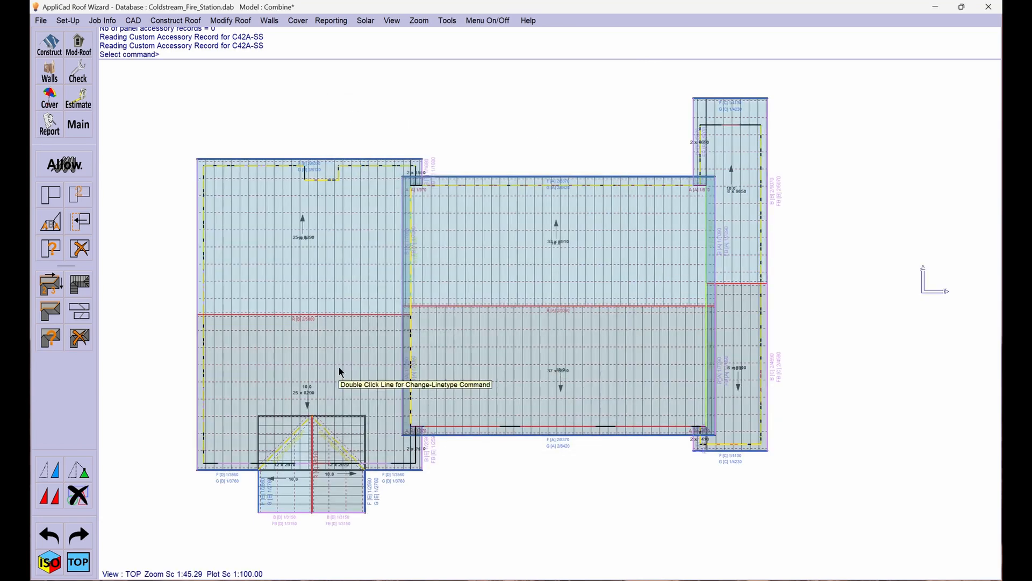
Re-calculate the supply-and-install quote for the standing seam roof without including any optional items
left_click(60, 132)
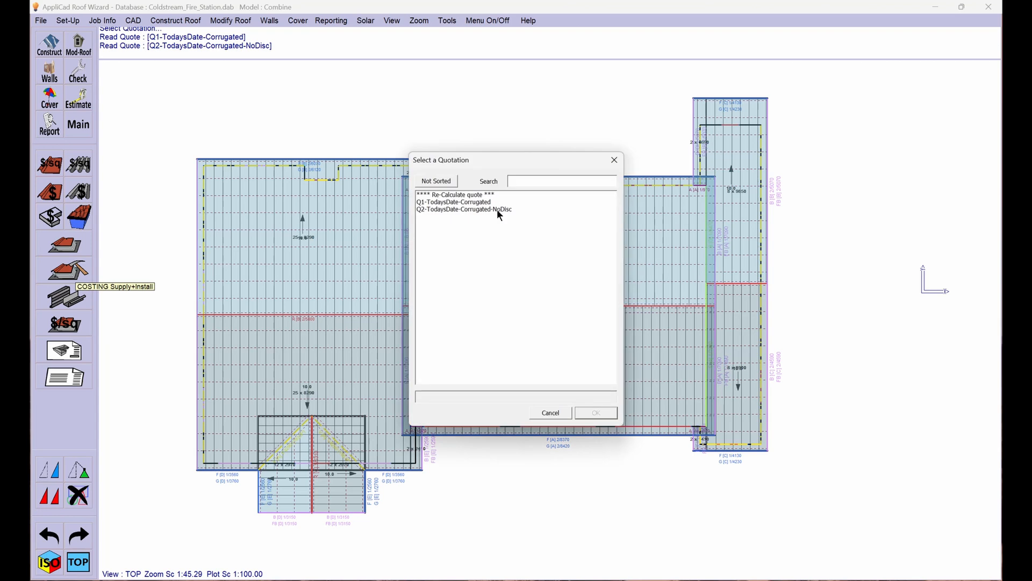
left_click(463, 194)
left_click(592, 412)
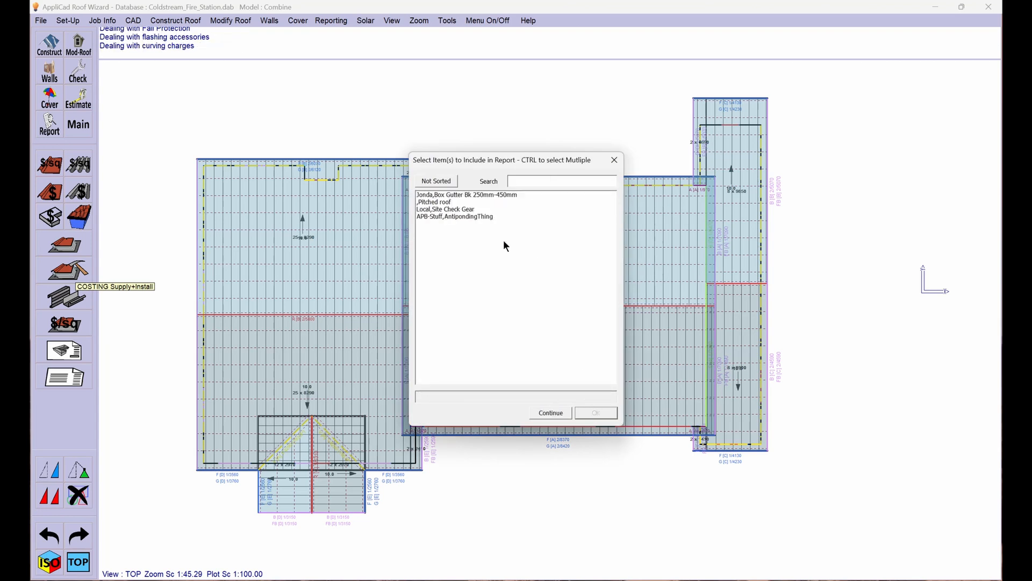
left_click(546, 413)
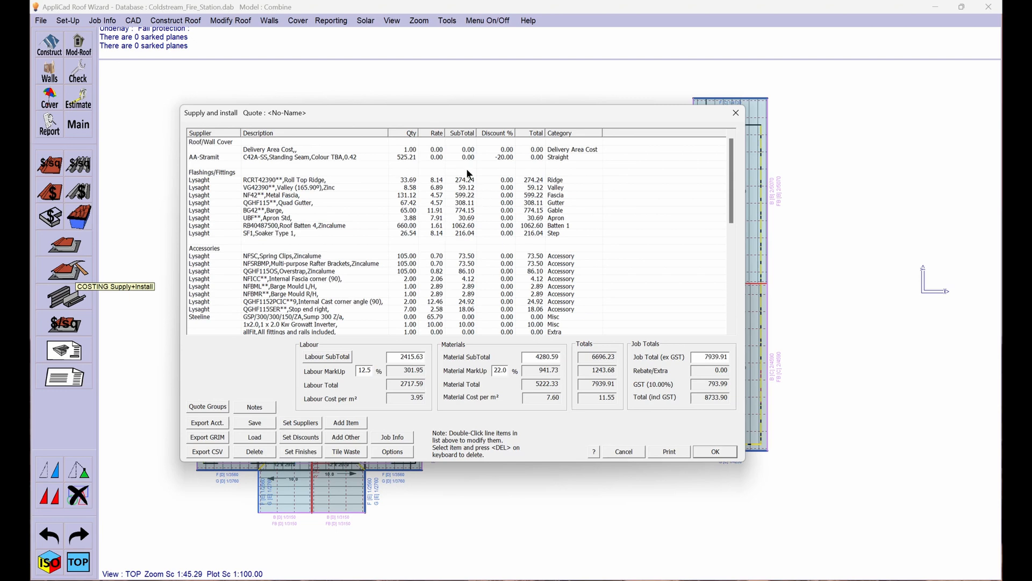
Set the standing seam roof cover's rate to 32 and its discount to 0 percent
double_click(440, 155)
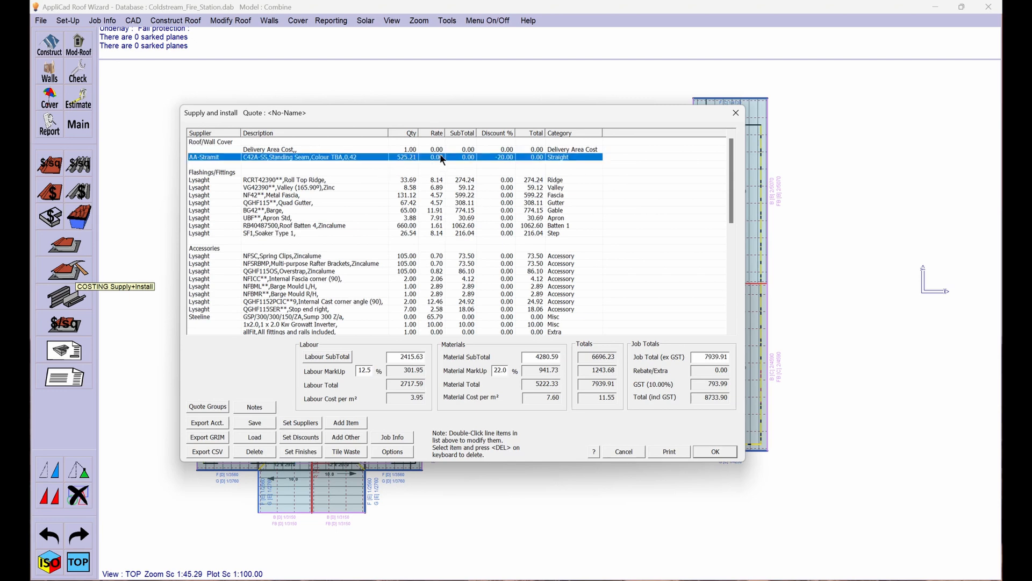
type("32")
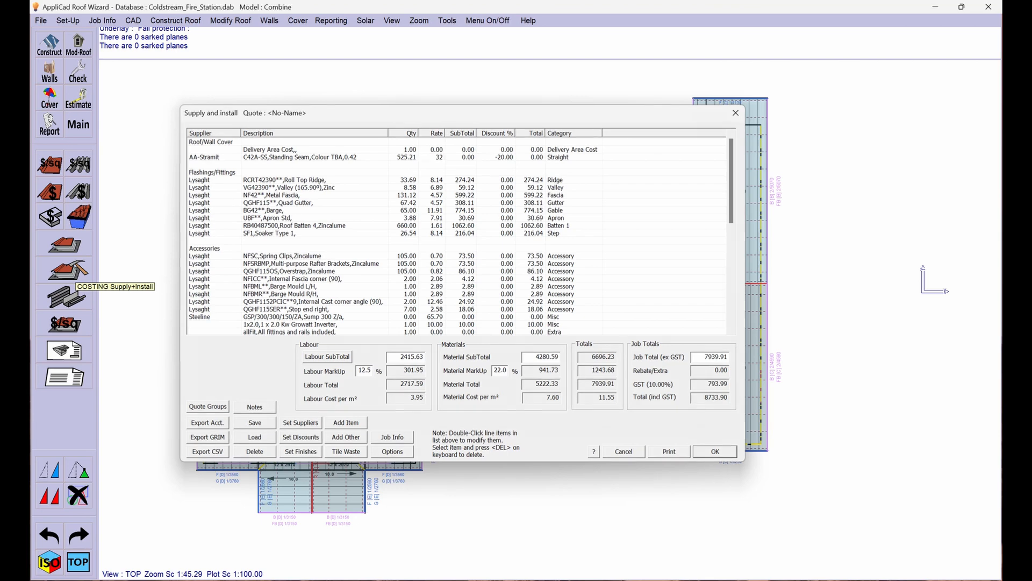
key("Return")
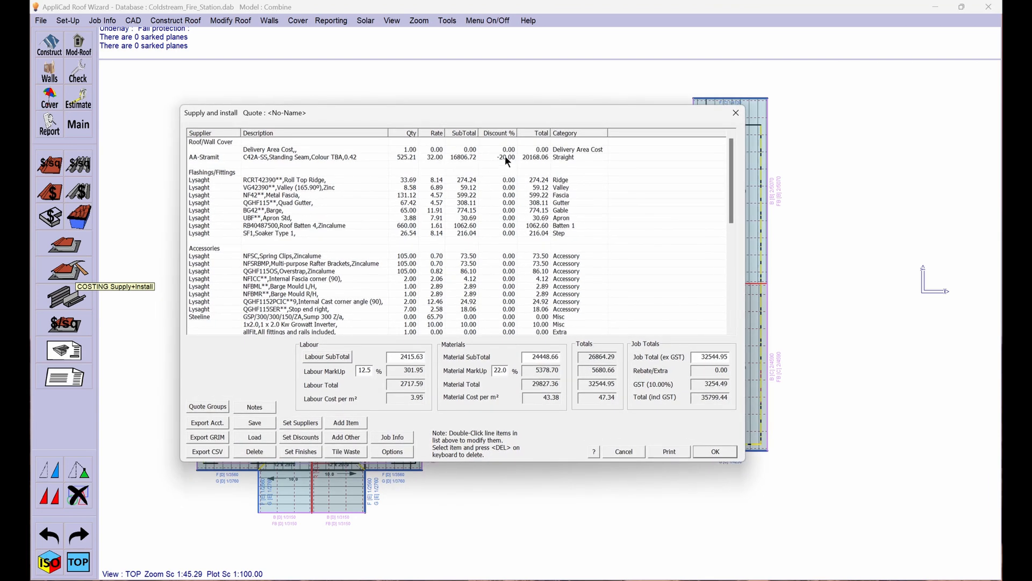
type("0")
key("Return")
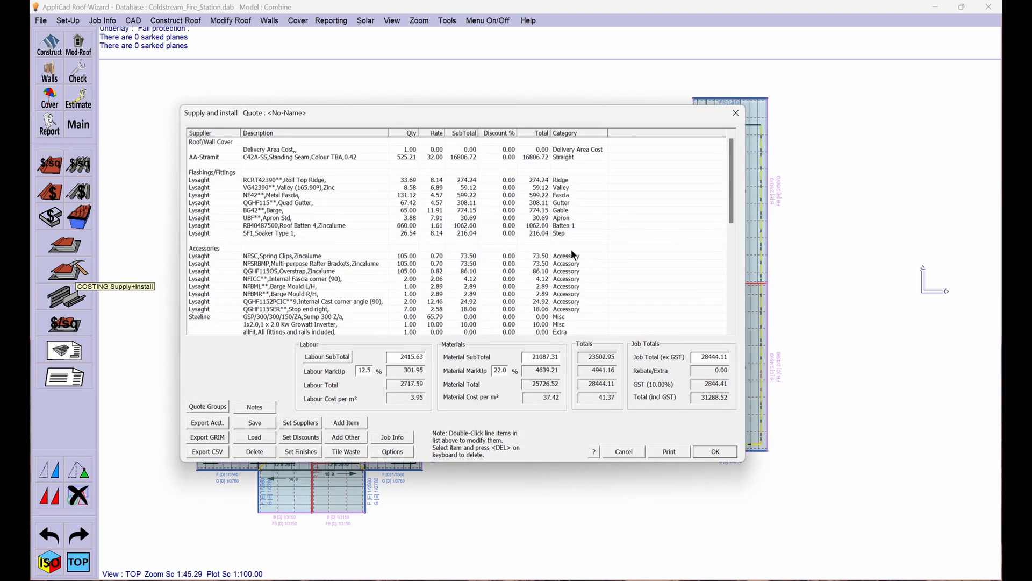
Save the costing as a new quote named Q3-TodaysDate-StandingSeam-NoDisc, based on the Q2 quote's name, and close it
left_click(255, 423)
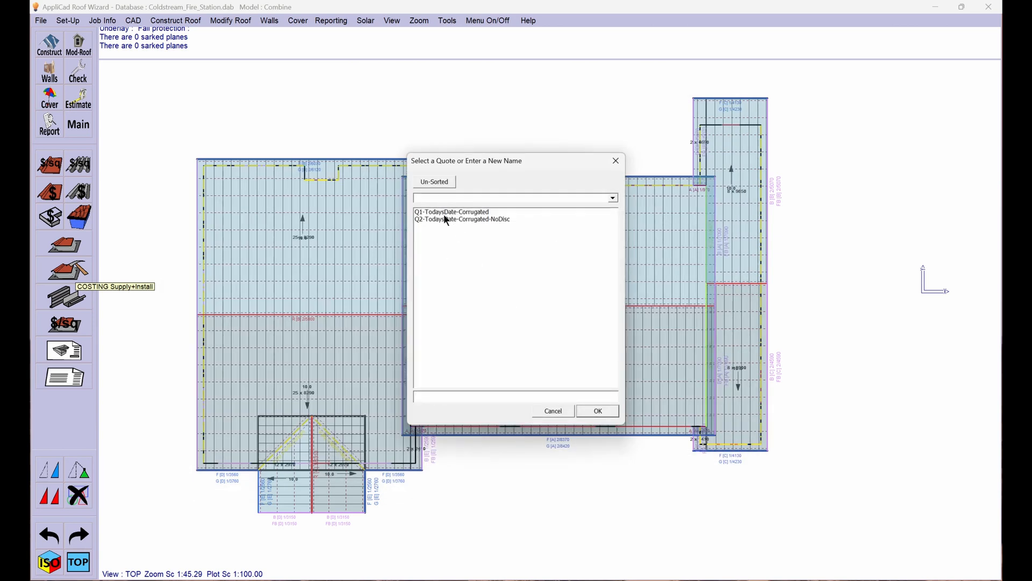
left_click(445, 219)
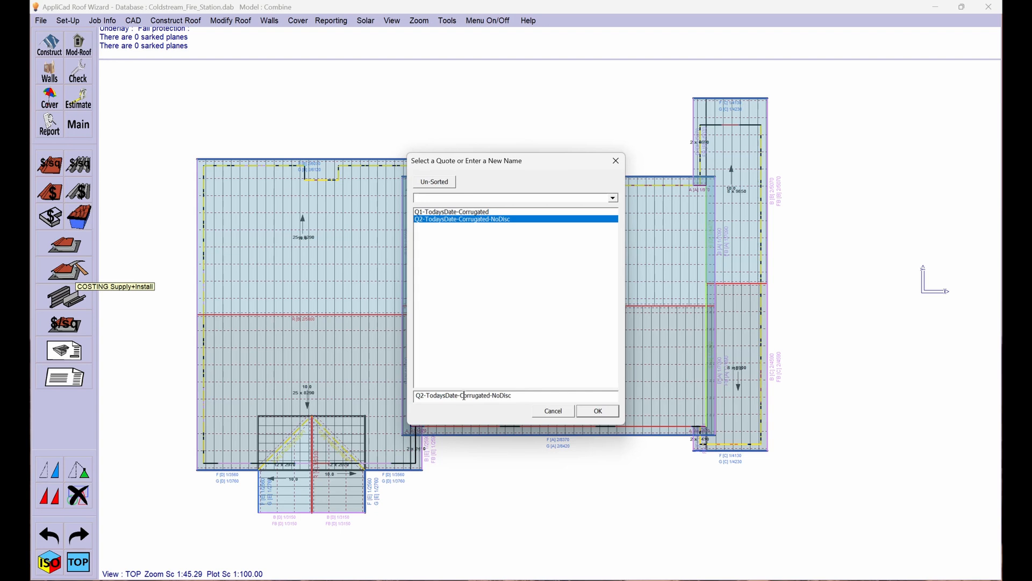
left_click_drag(460, 395, 490, 393)
type("StandingSeam")
left_click(425, 398)
key("BackSpace")
type("3")
left_click(597, 413)
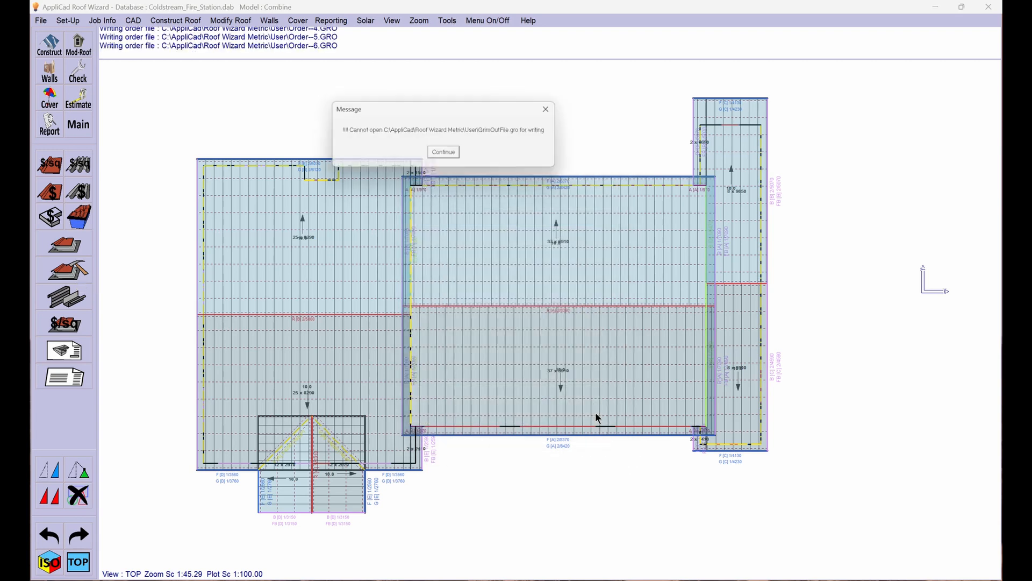
left_click(452, 151)
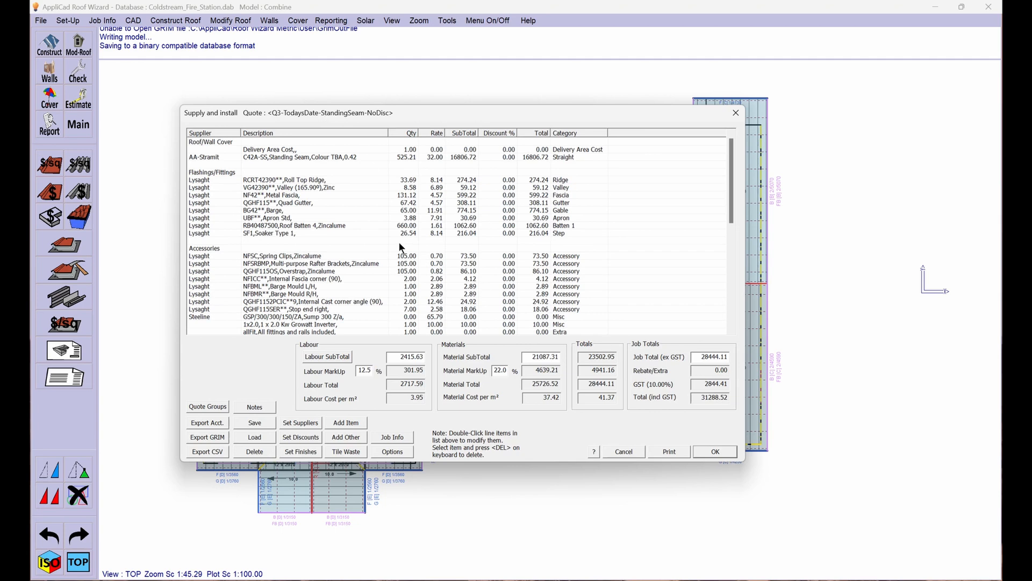
left_click(704, 453)
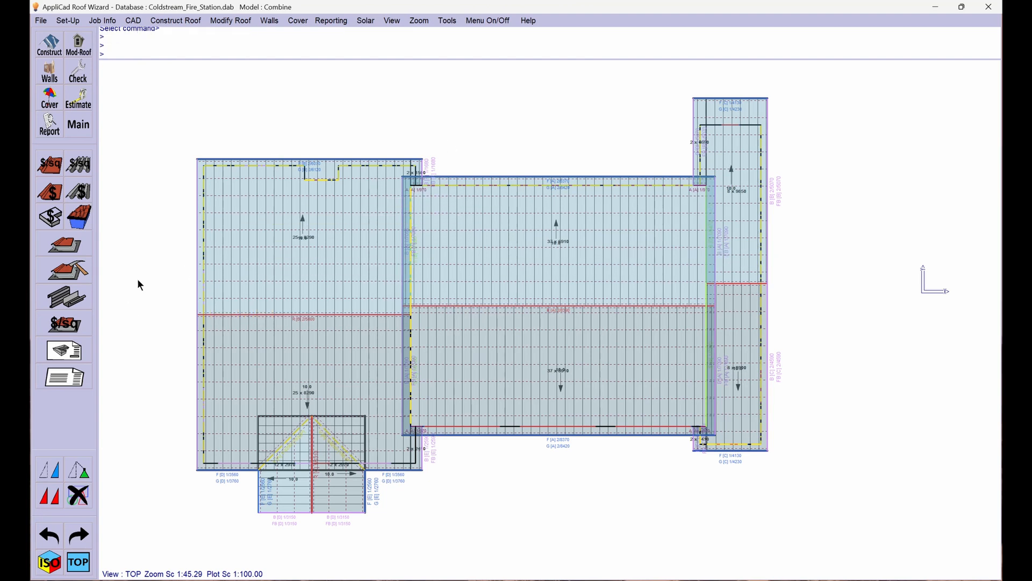
Reopen the saved quote Q3-TodaysDate-StandingSeam-NoDisc from the supply-and-install costing to review it
left_click(67, 270)
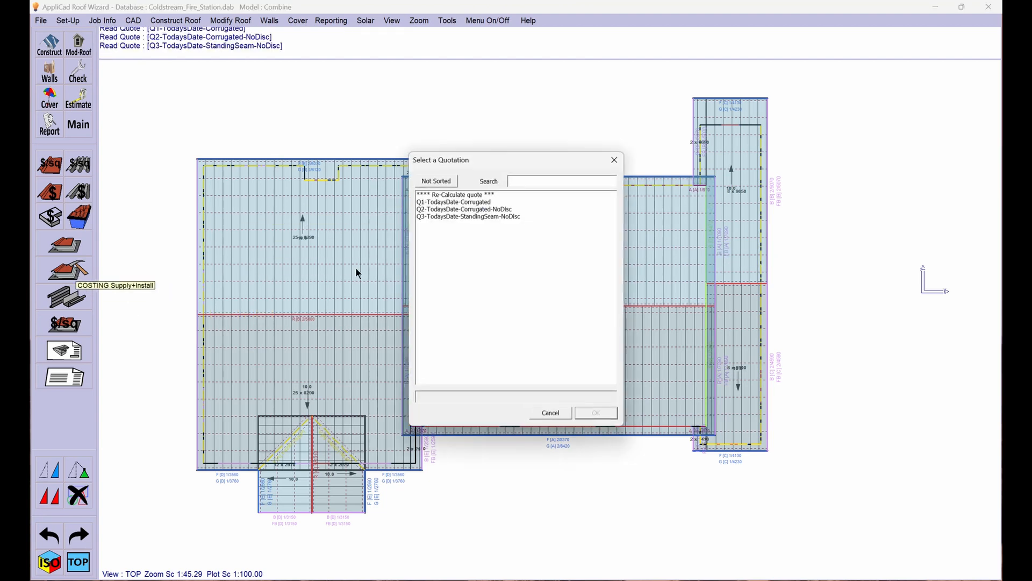
left_click(479, 217)
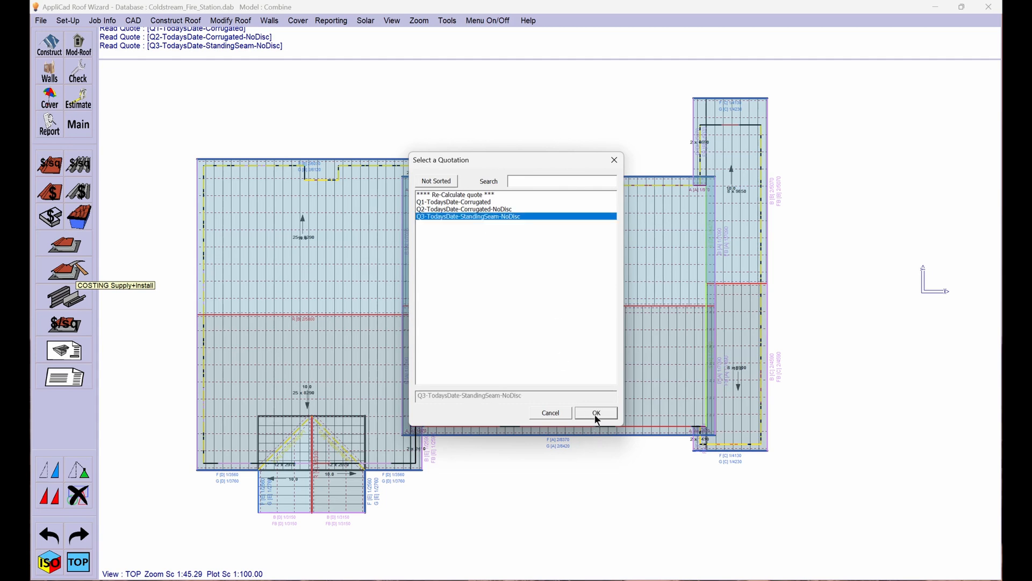
left_click(595, 413)
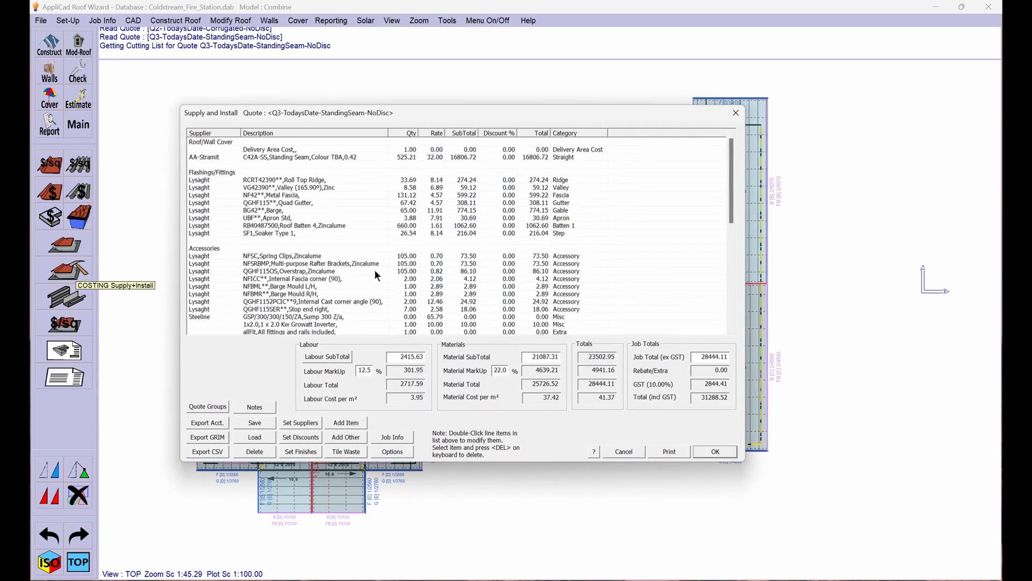